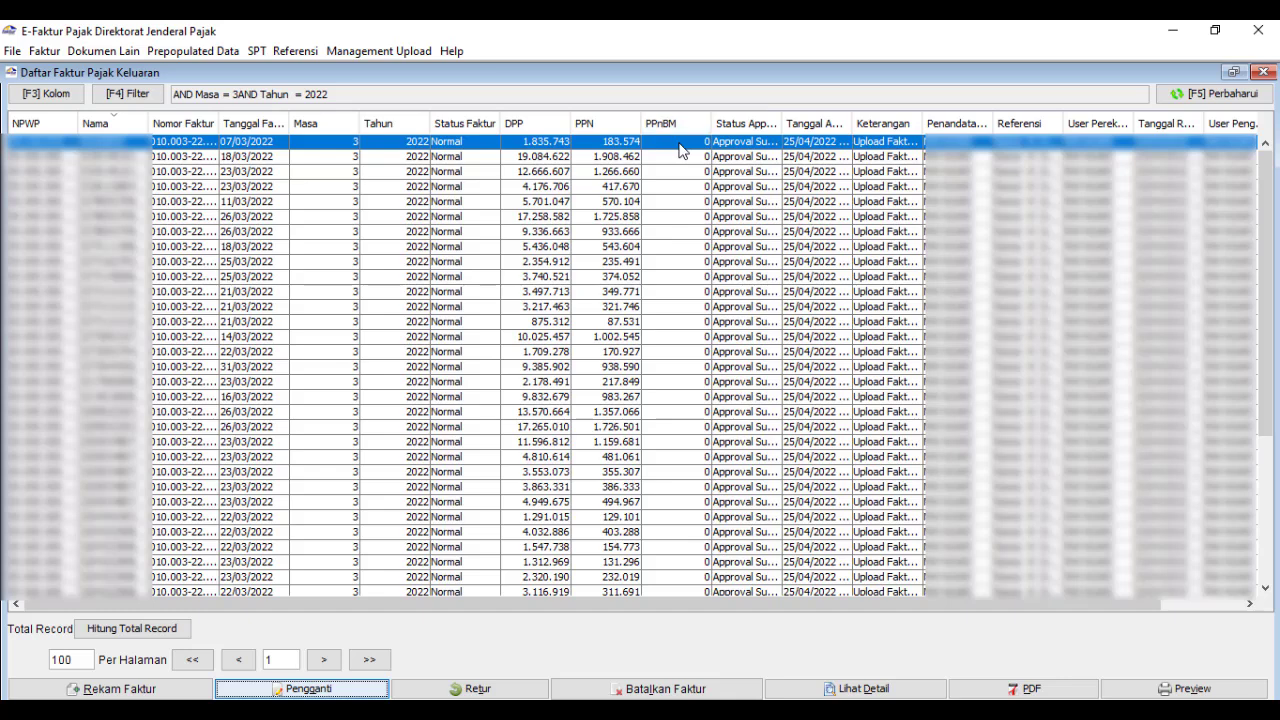
Start a replacement invoice for the first listed output tax invoice, dated 07/03/2022, and move its entry form aside
left_click(363, 692)
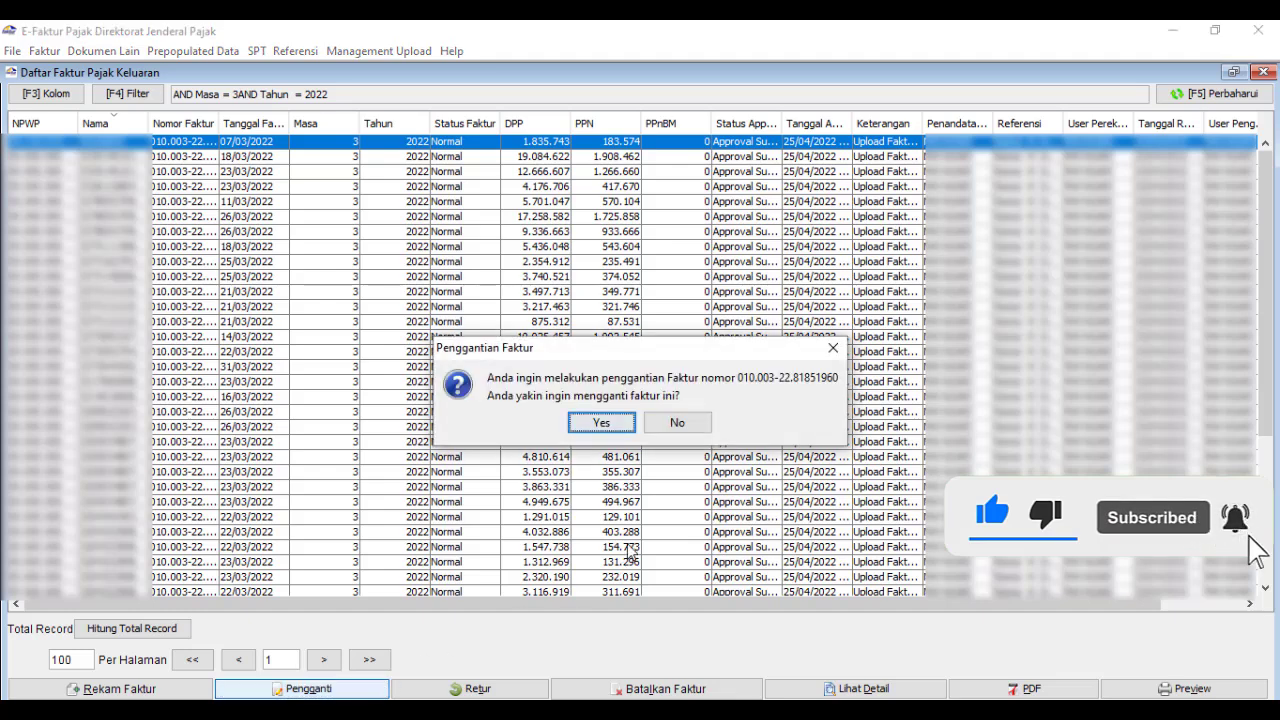
left_click(602, 424)
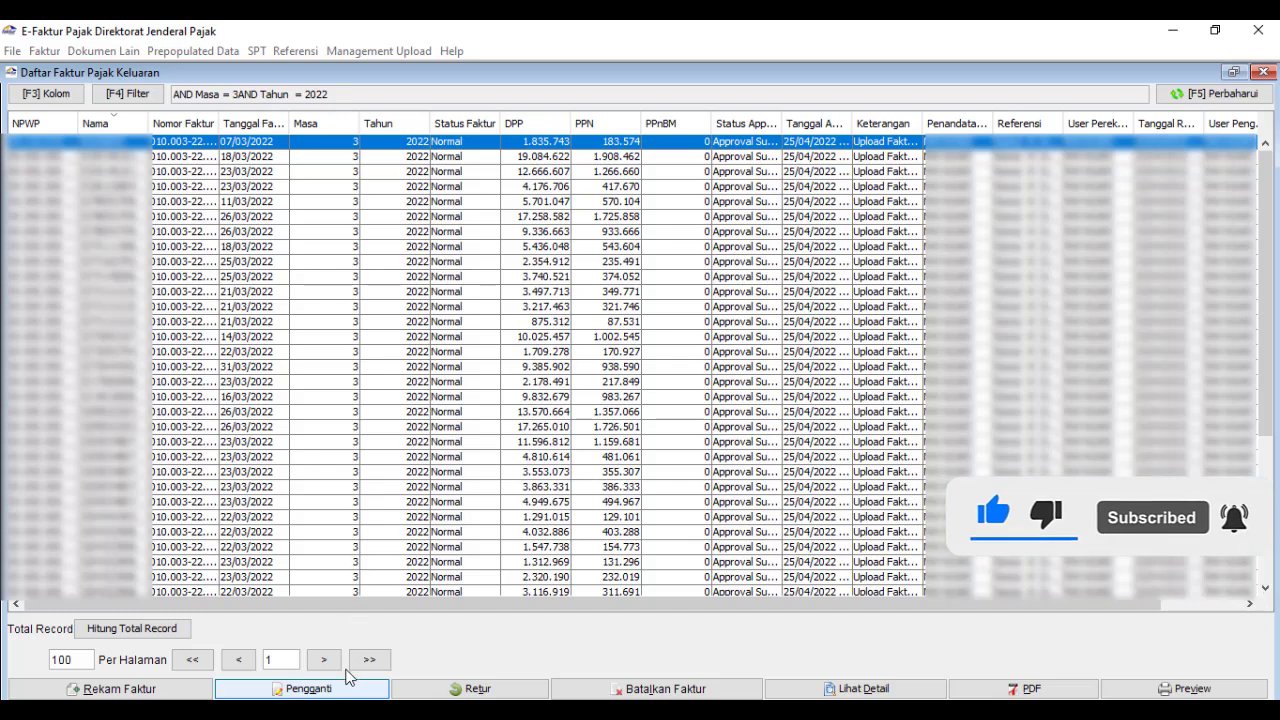
left_click(356, 689)
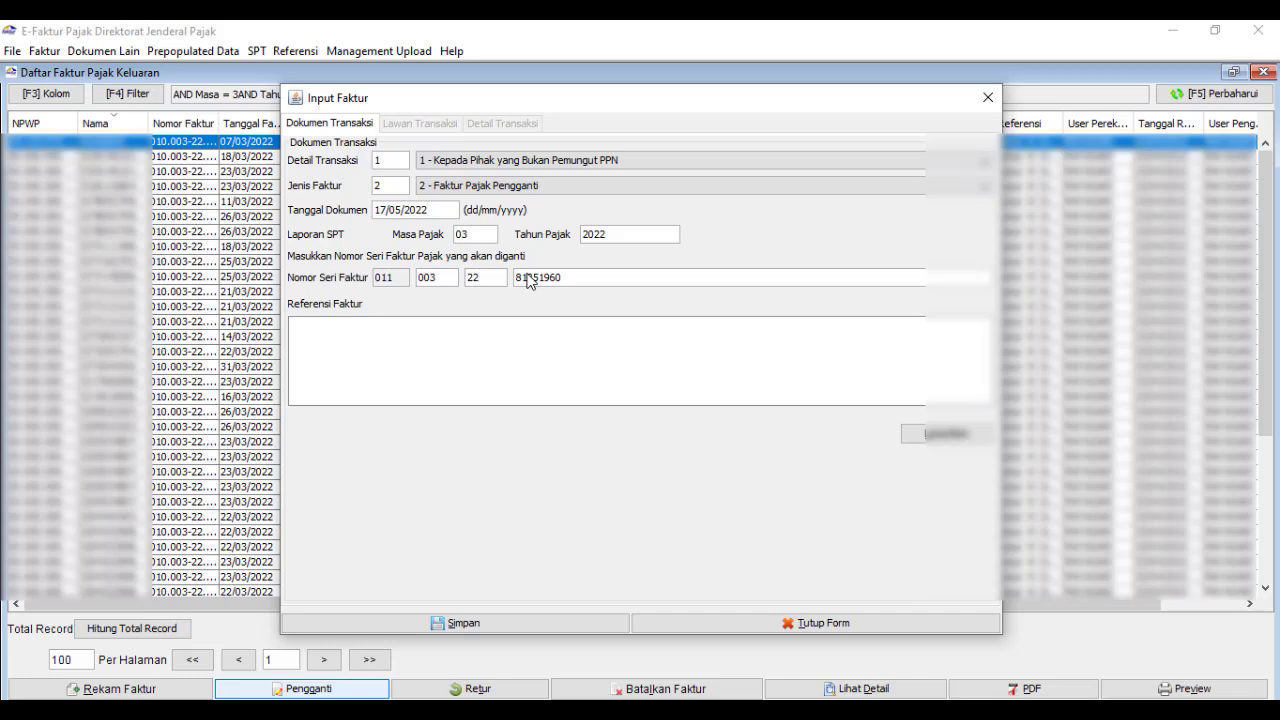
left_click_drag(628, 100, 377, 102)
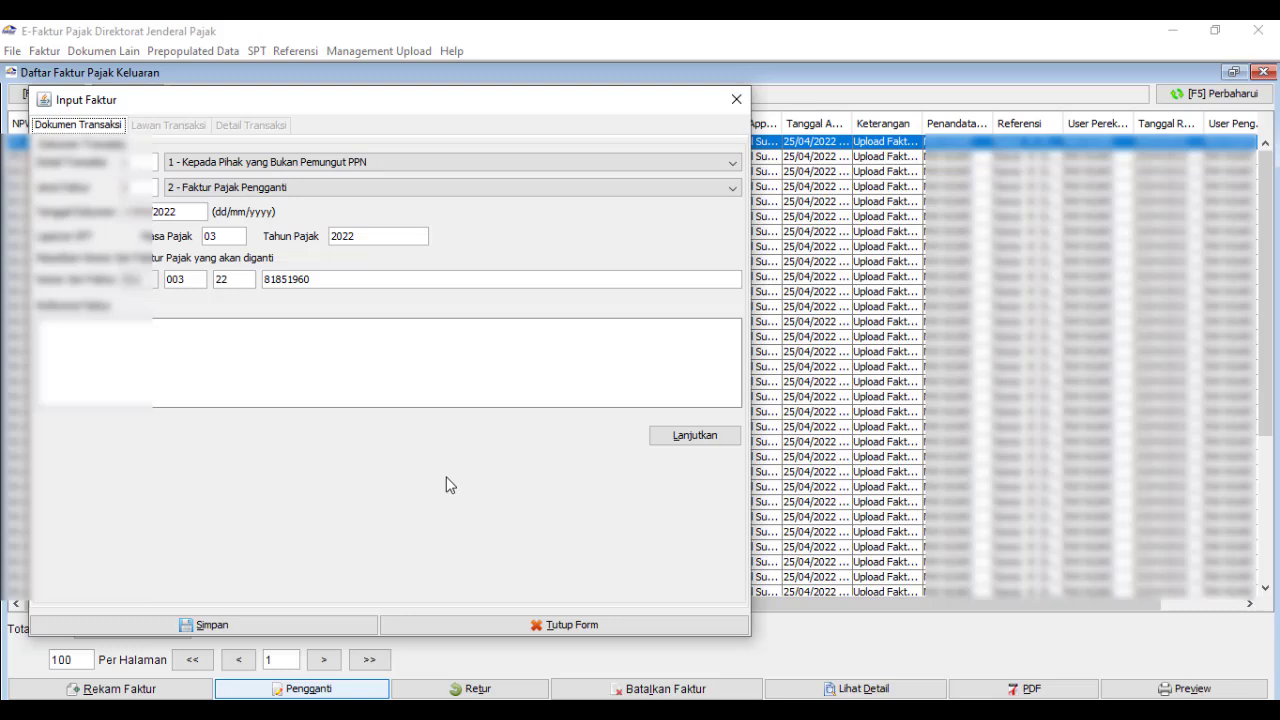
Set the replacement invoice's document date to 31/03/2022
left_click(221, 236)
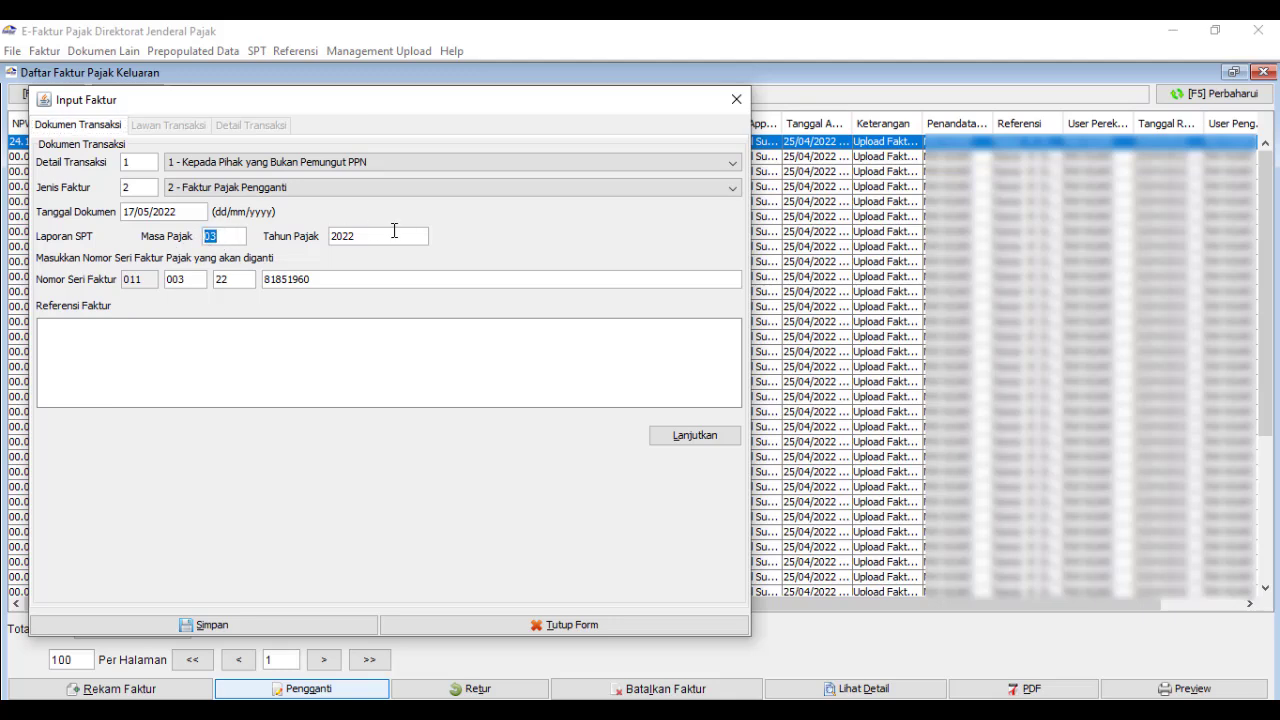
key("Tab")
left_click_drag(195, 212, 110, 218)
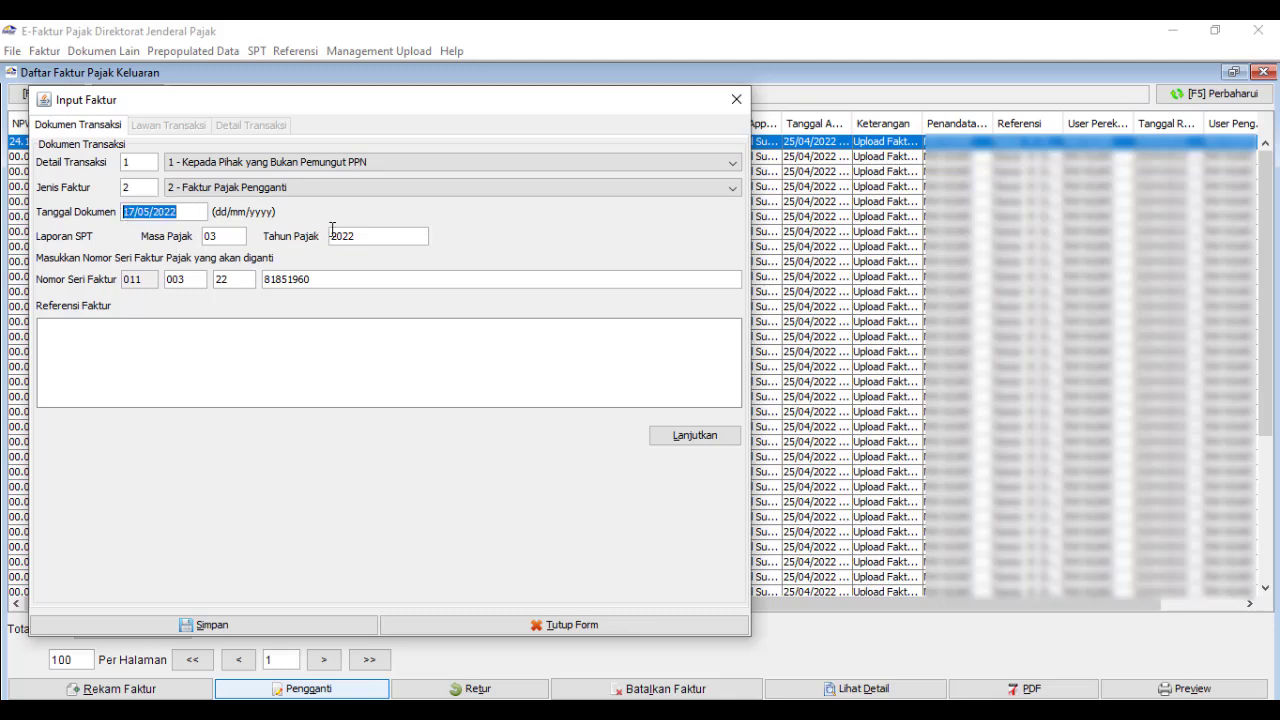
type("31/03/2022")
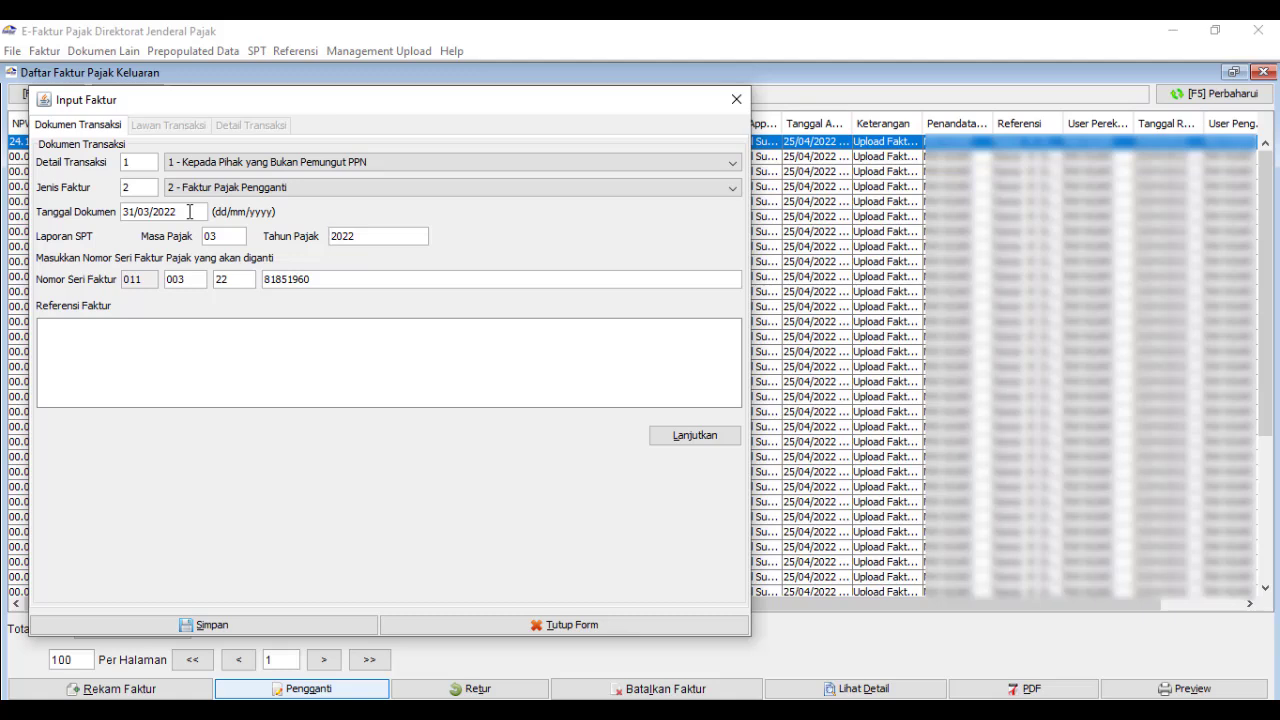
Set the replacement invoice's document date to 17/05/2022 and try to continue to the next section of the form
left_click_drag(190, 211, 110, 211)
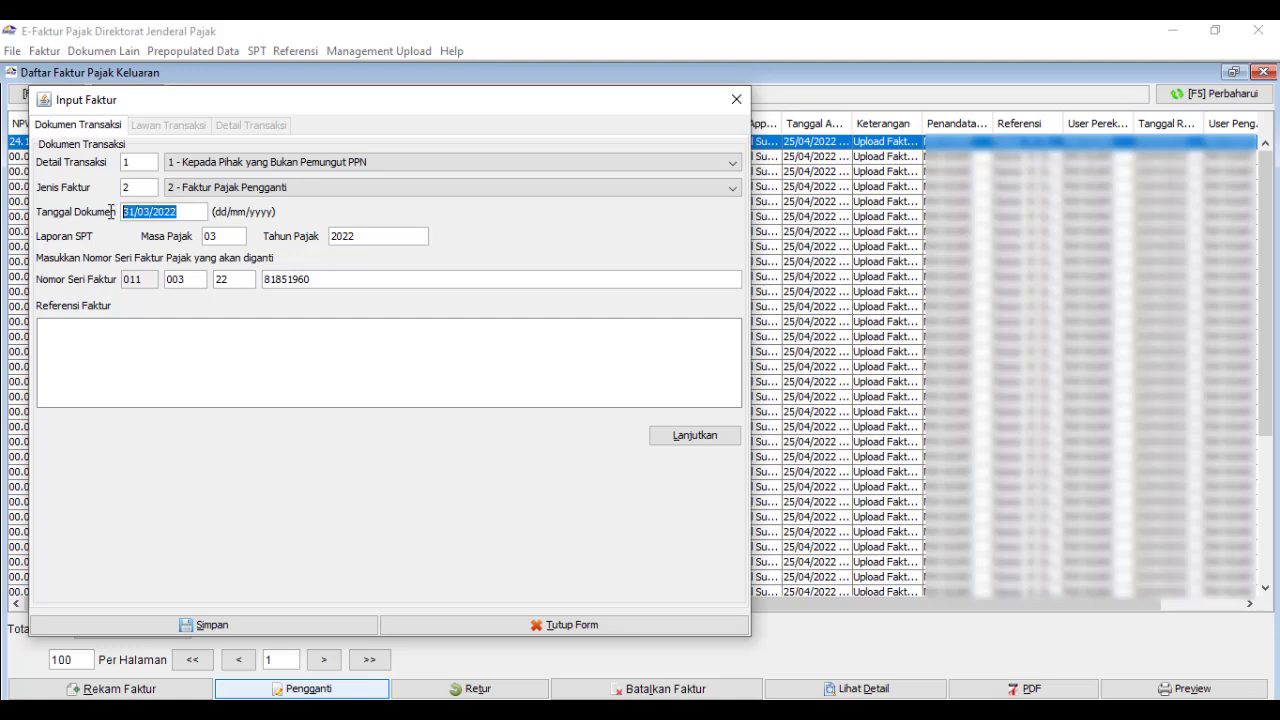
type("17/05/2022")
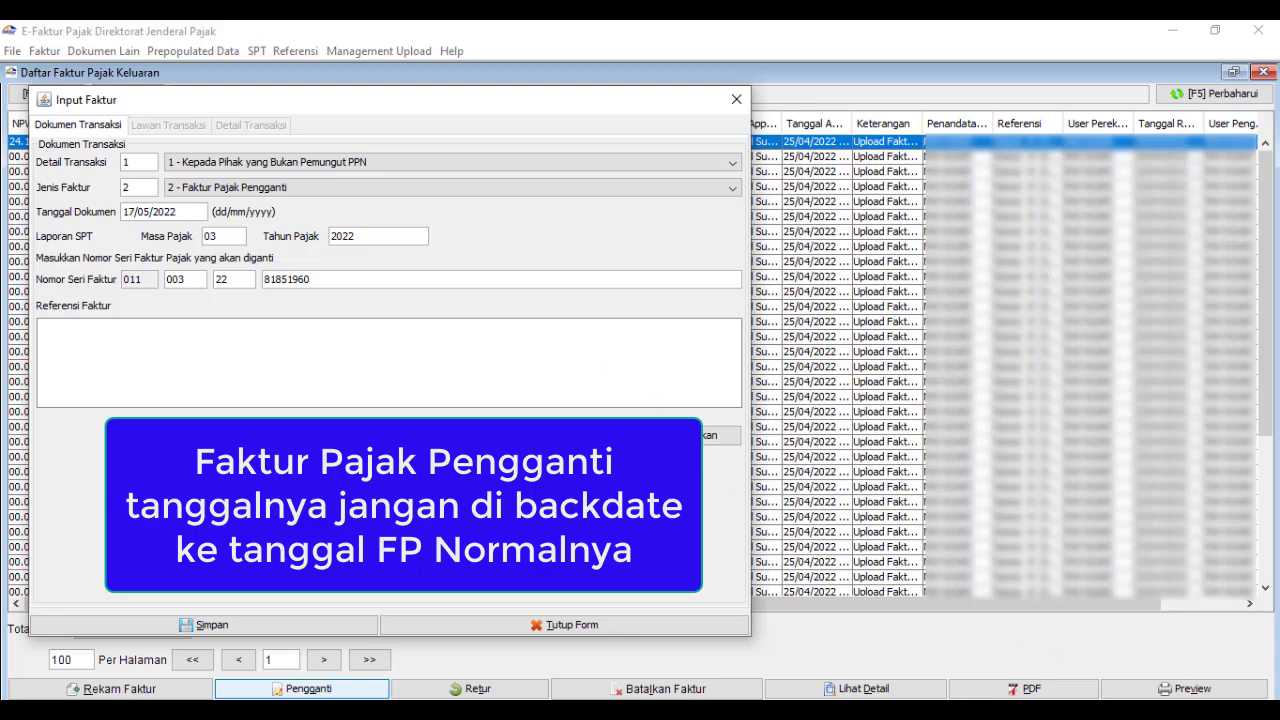
left_click(712, 435)
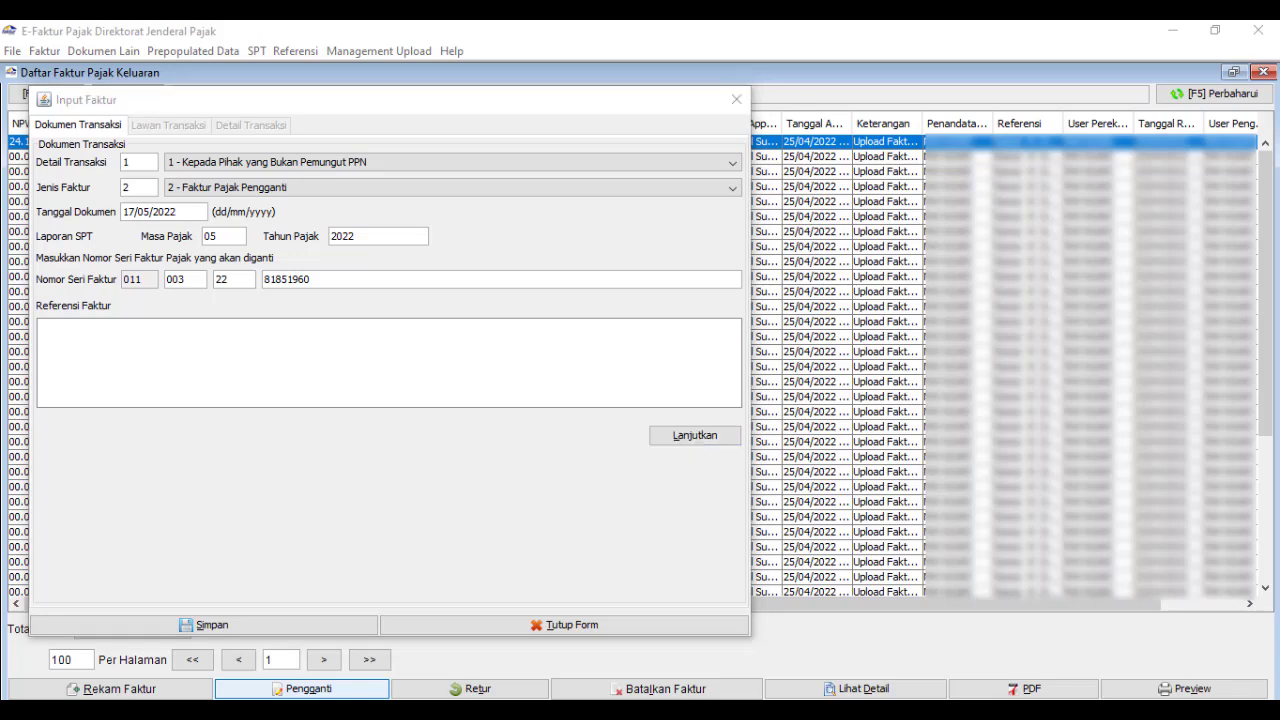
Open the system calendar and look up 1, 2 and 4 April 2022
key("super+alt+d")
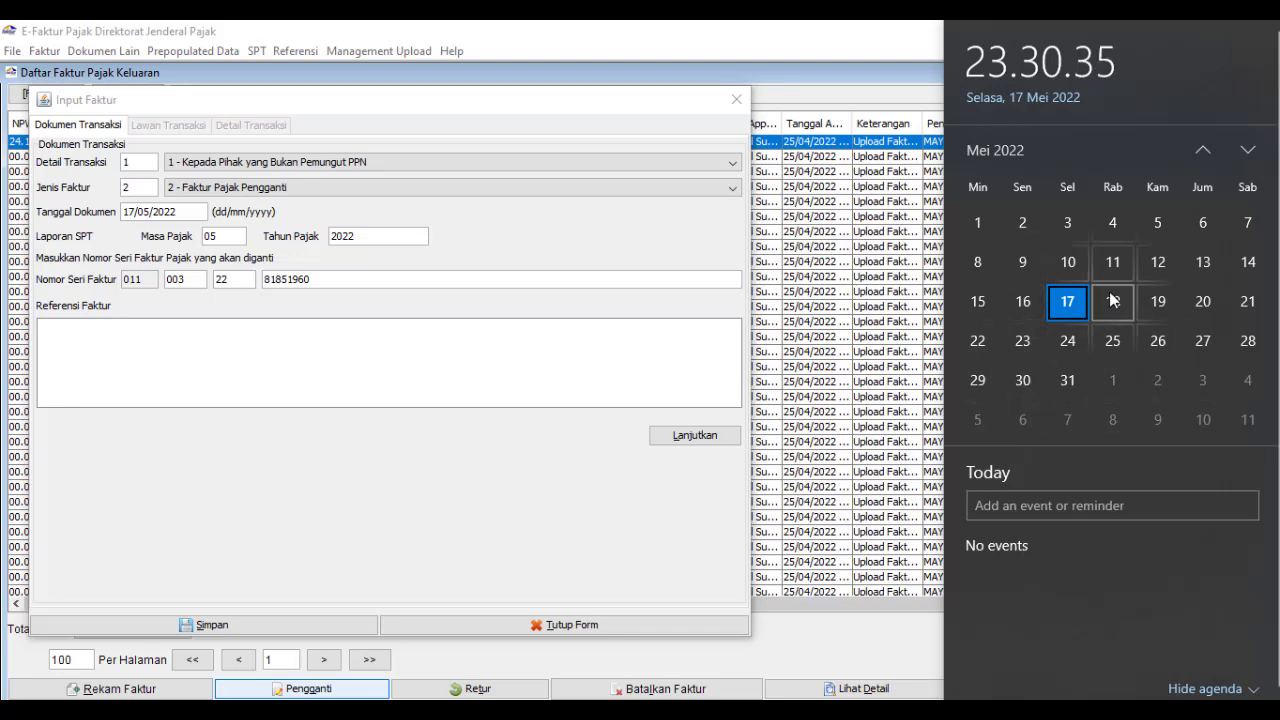
left_click(1204, 151)
scroll(1173, 419, "up", 2)
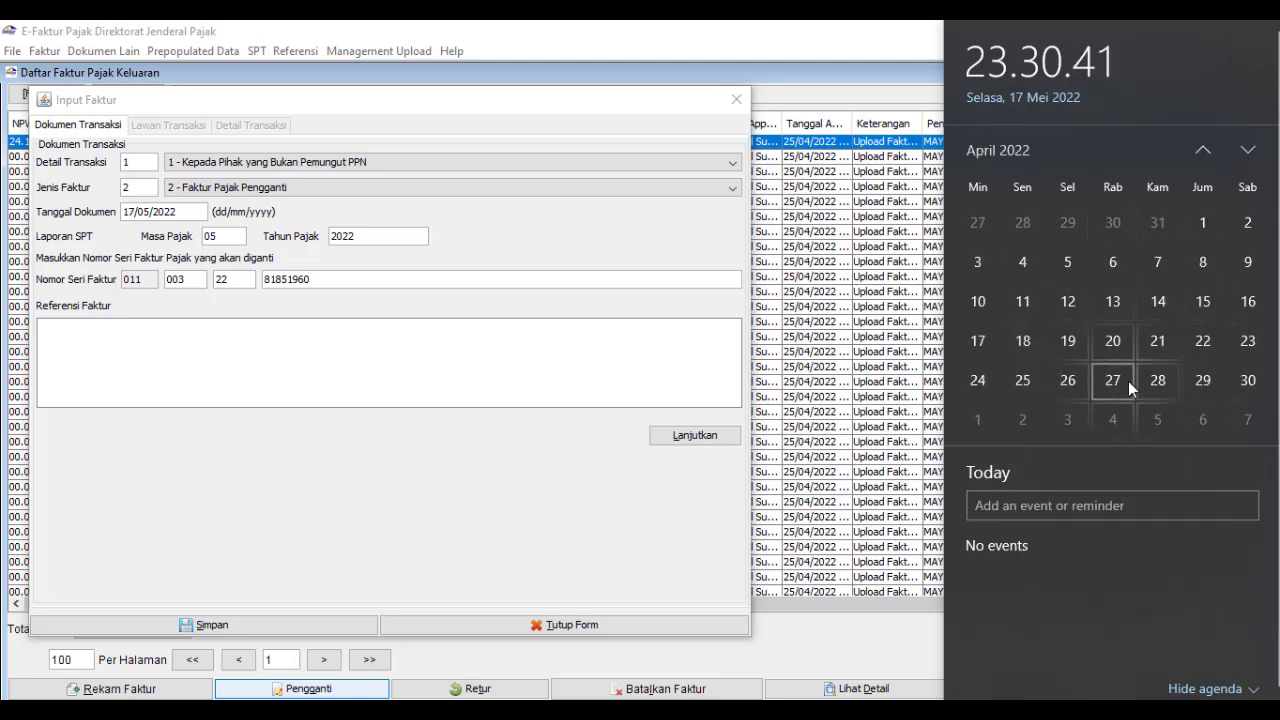
left_click(1203, 228)
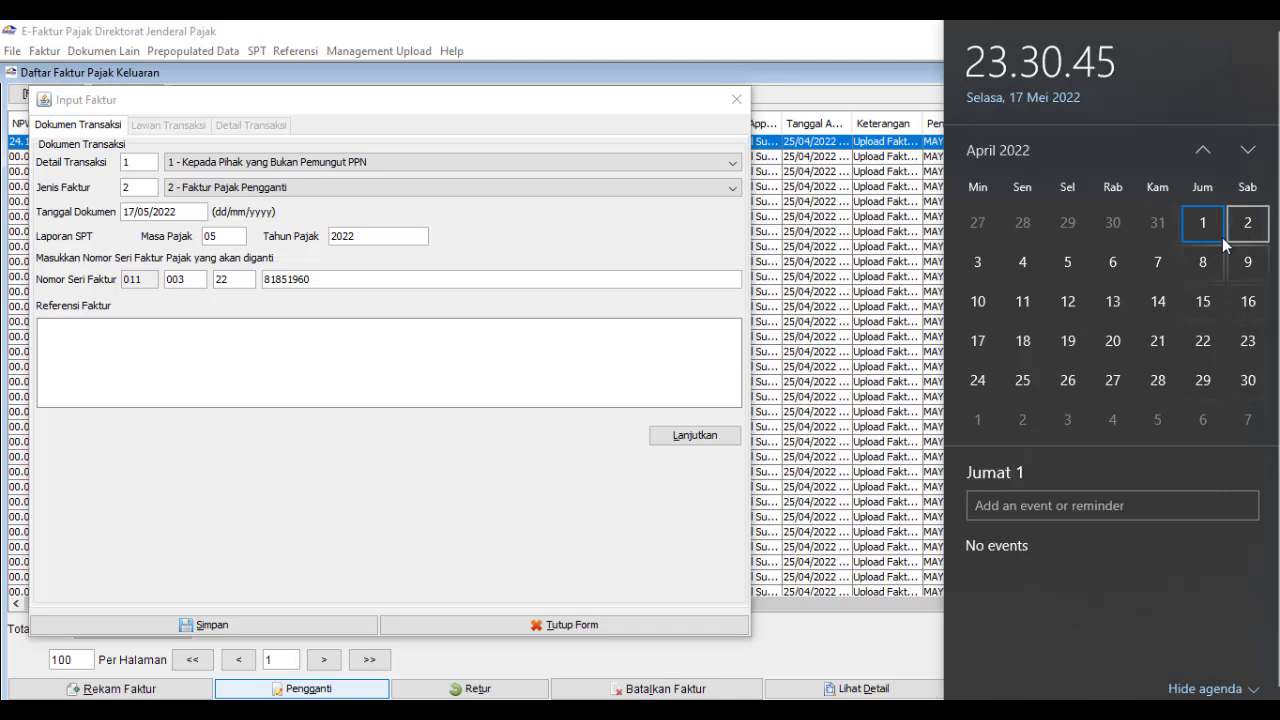
left_click(1246, 230)
left_click(995, 263)
left_click(1005, 264)
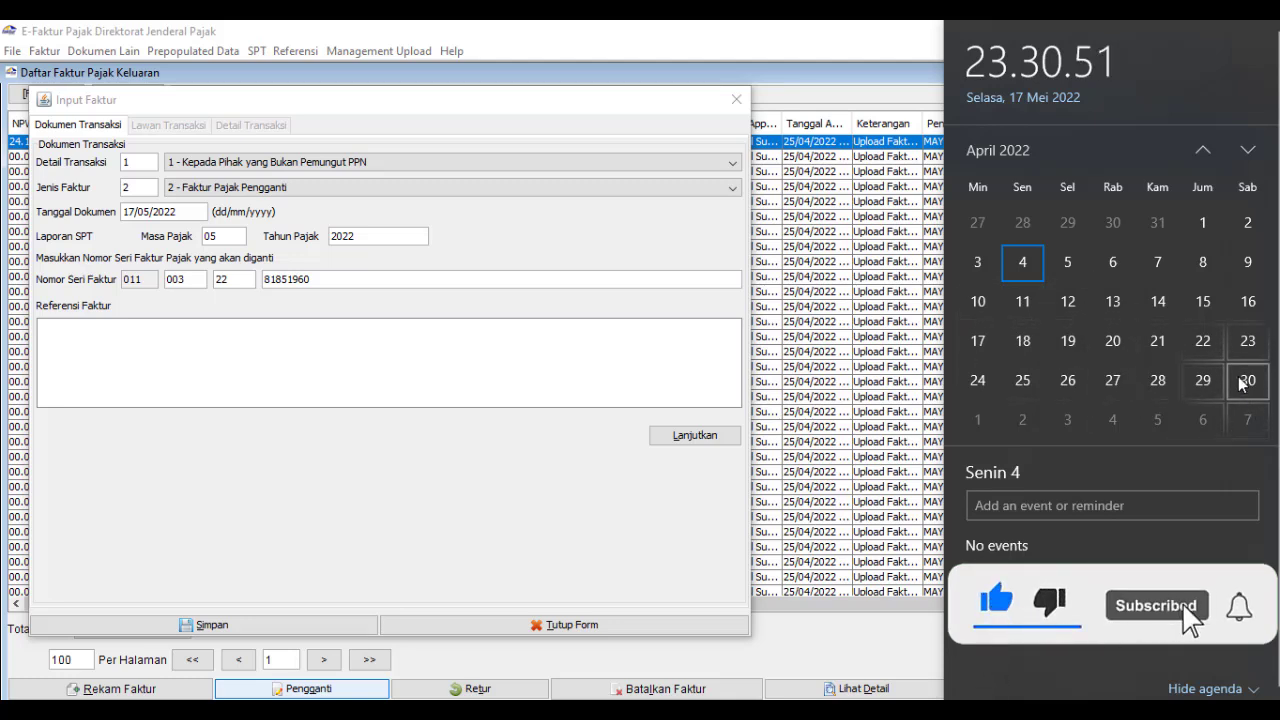
Look up 15 and 16 May 2022 in the system calendar
left_click(1247, 152)
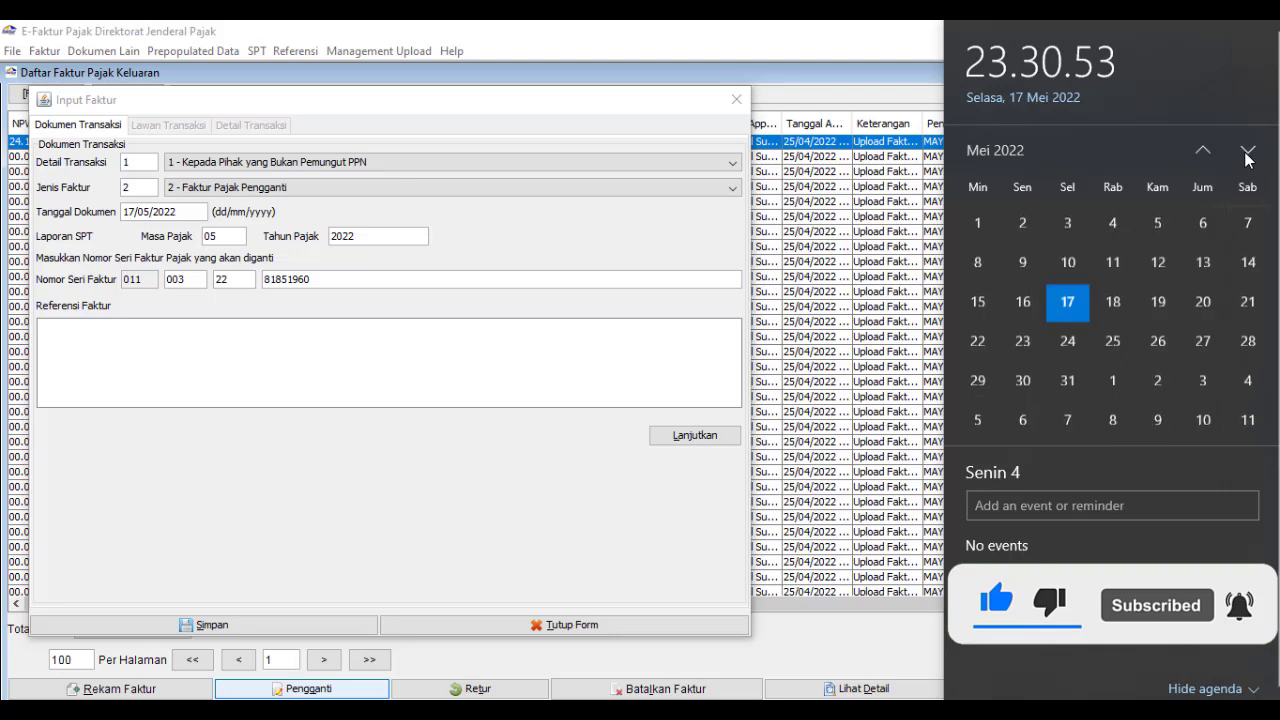
left_click(979, 299)
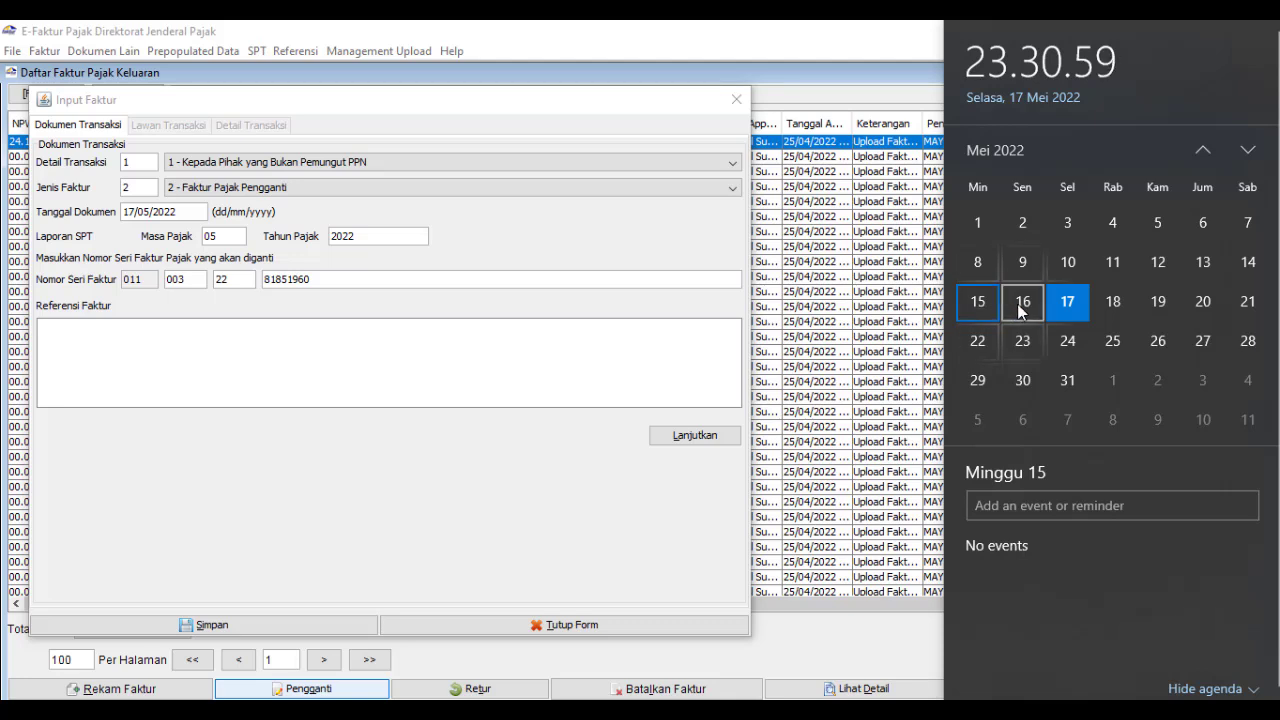
left_click(1015, 305)
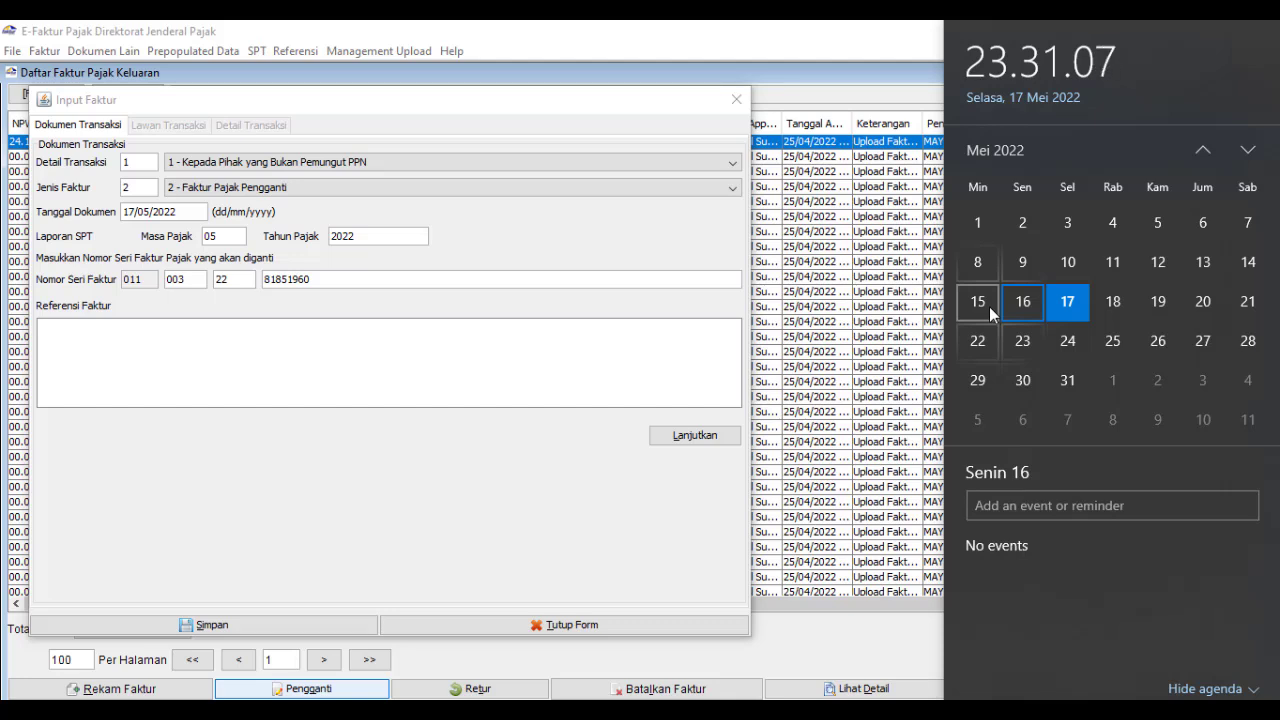
Examine the time span from 31 March 2022 to 17 May 2022 in the system calendar
left_click(1205, 149)
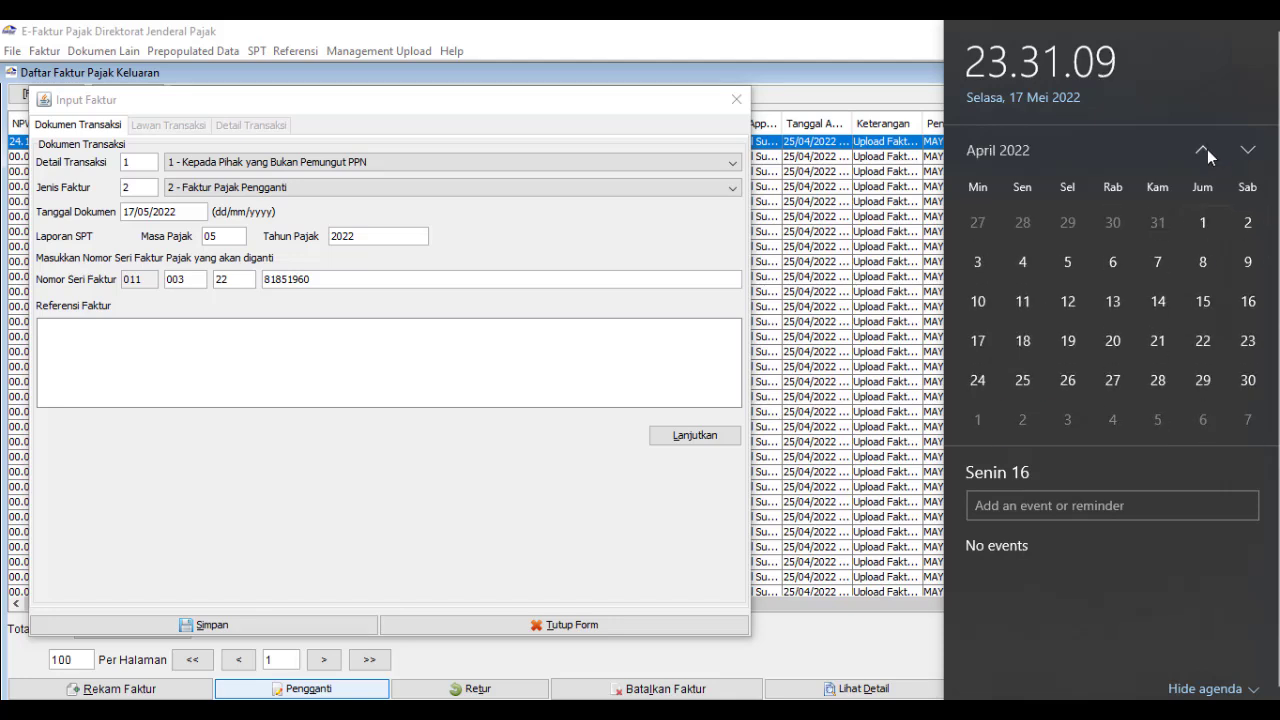
left_click(1207, 149)
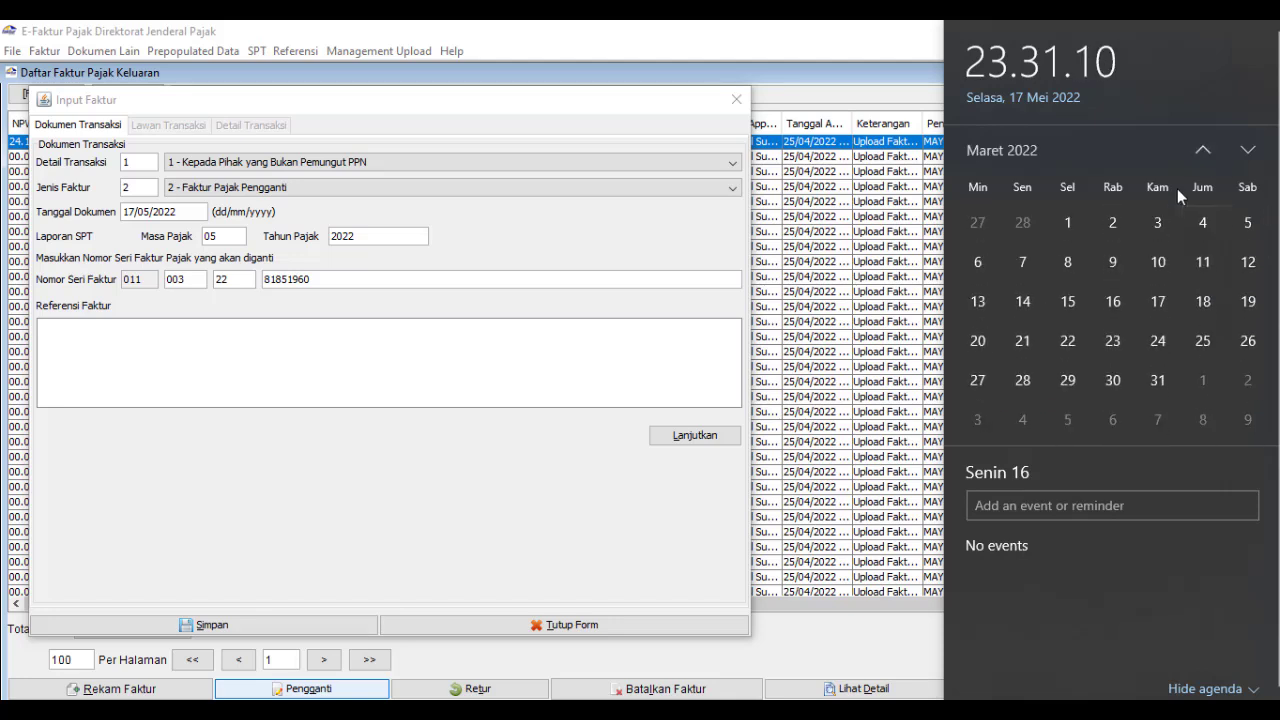
left_click(1157, 388)
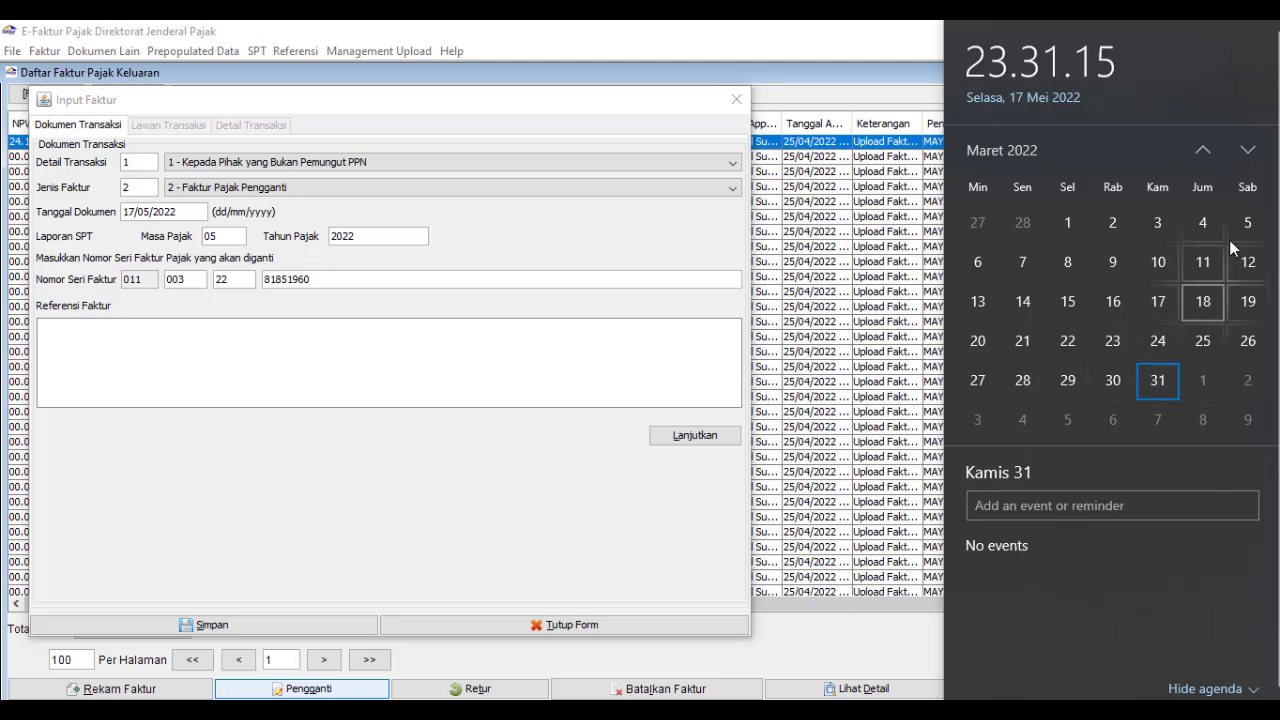
left_click(1248, 151)
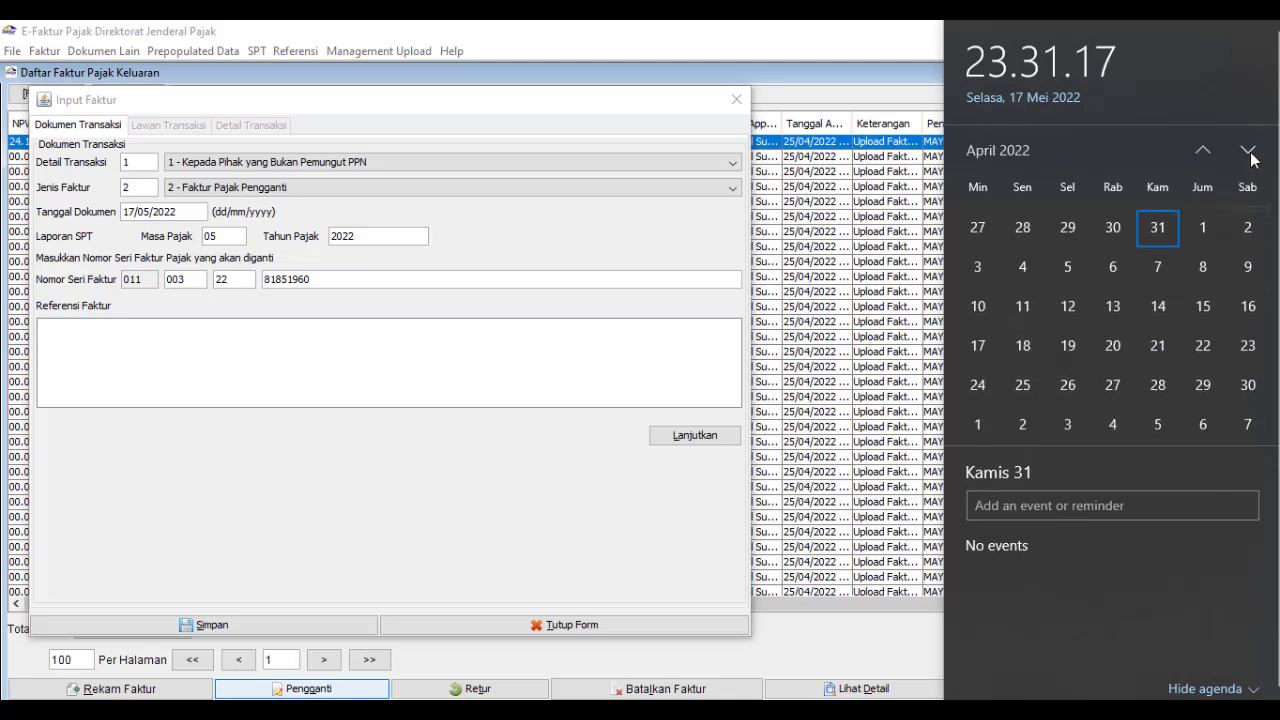
left_click(1248, 151)
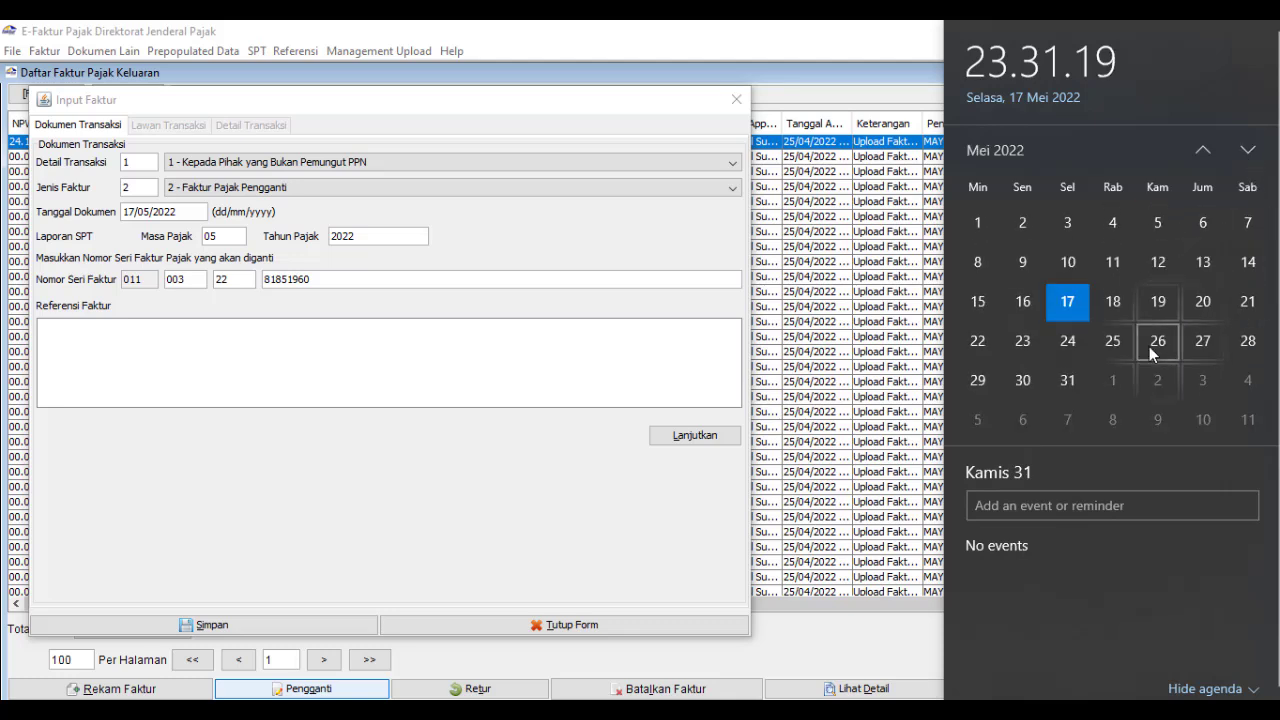
left_click(1077, 315)
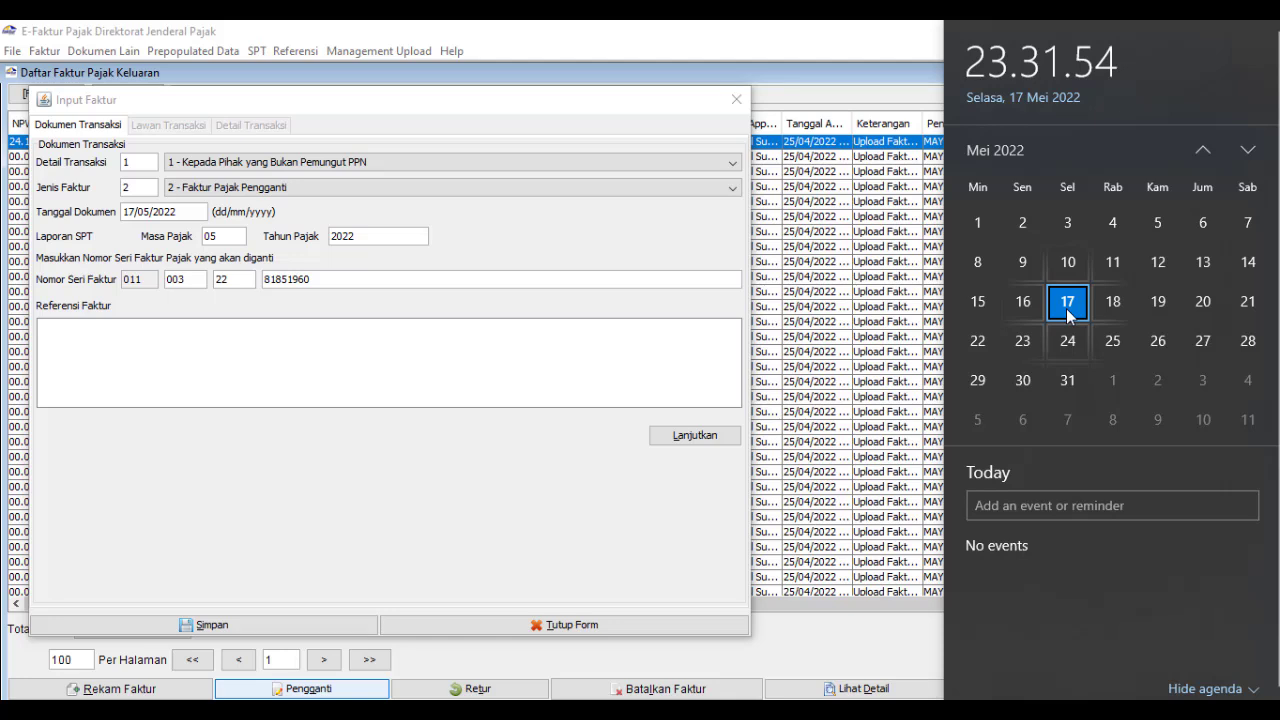
Compare April, May and June 2022 in the system calendar, finishing on June
left_click(1248, 152)
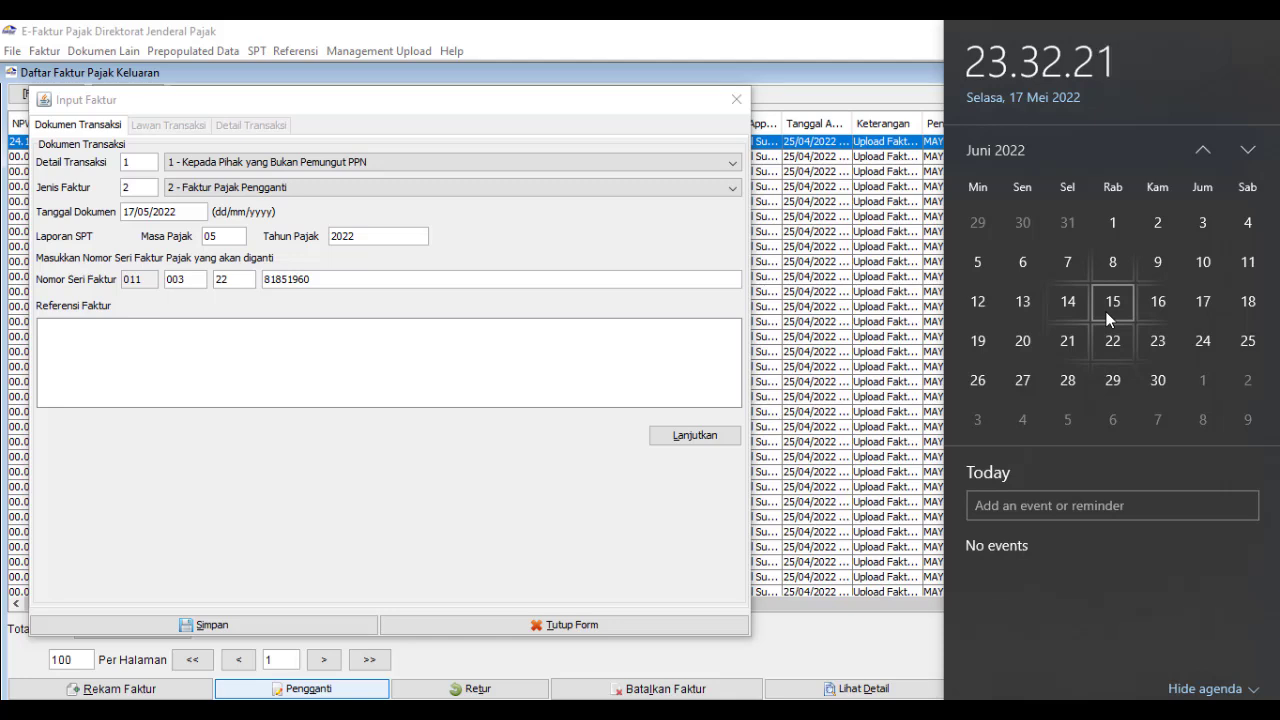
left_click(1202, 149)
left_click(1202, 149)
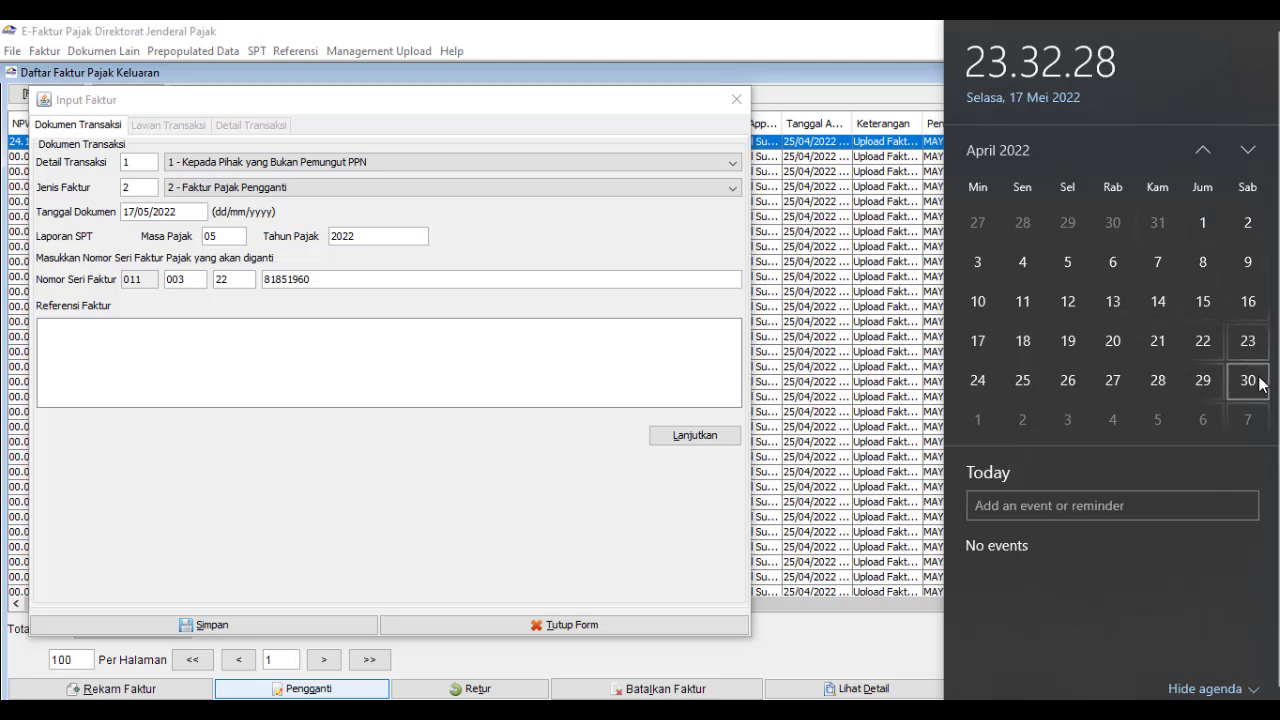
left_click(1247, 150)
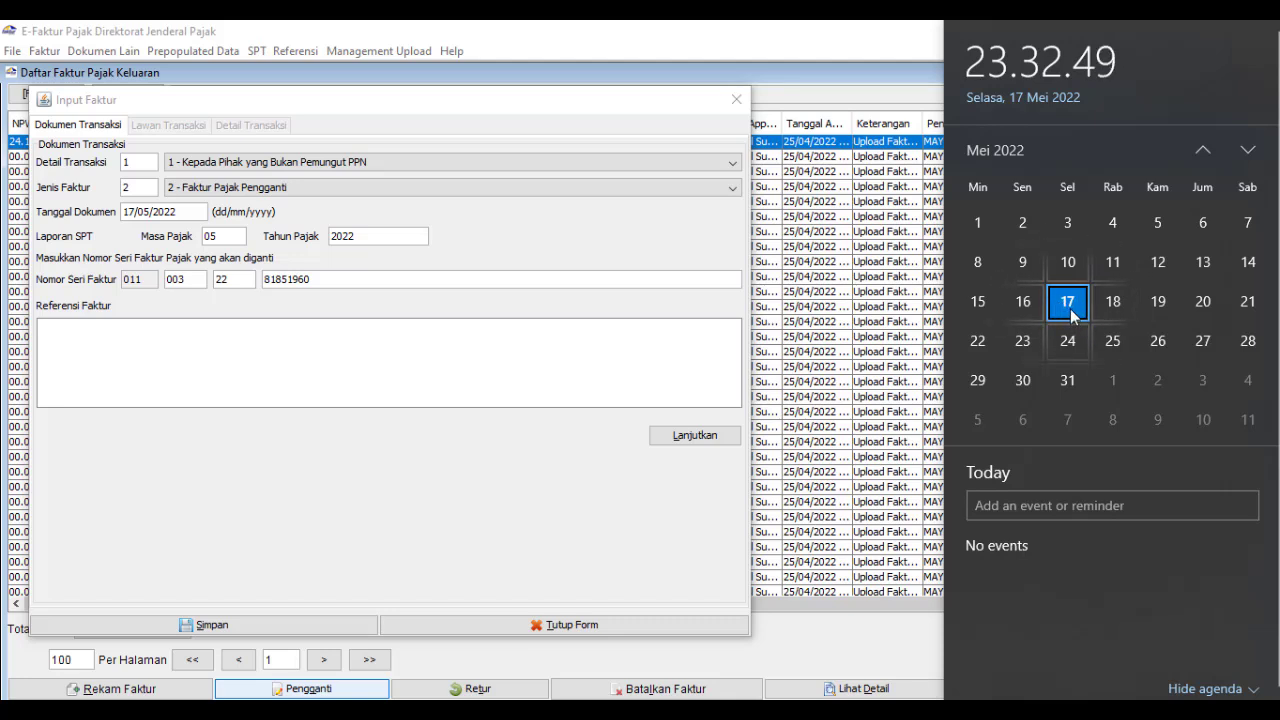
left_click(1248, 152)
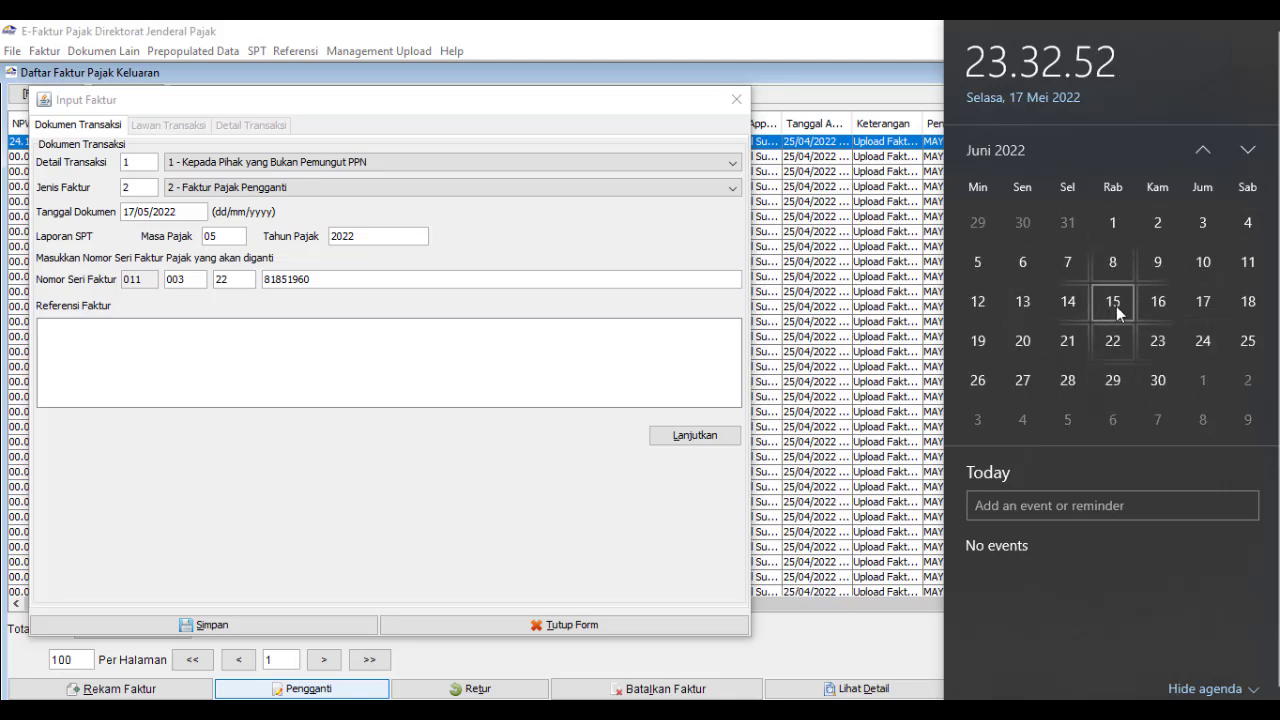